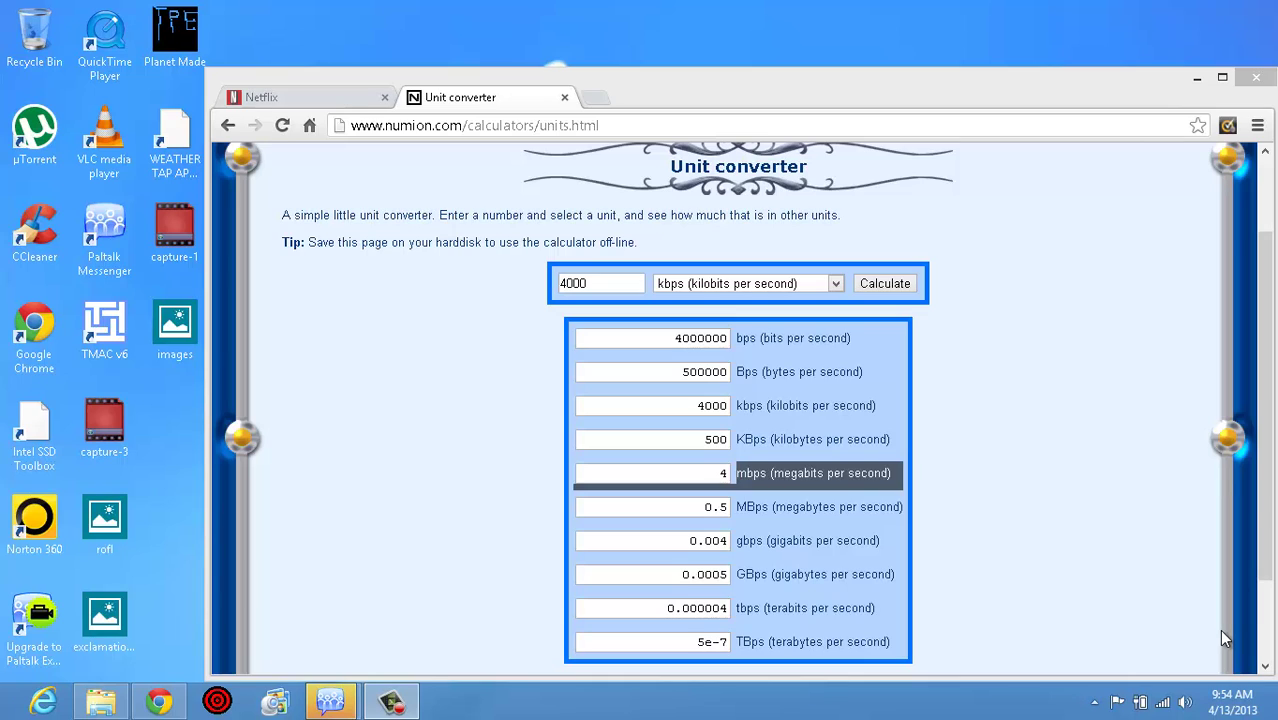
Convert 4024 kbps (kilobits per second) into the other data-rate units with the unit converter
{"action": "left_click", "coordinate": [558, 412]}
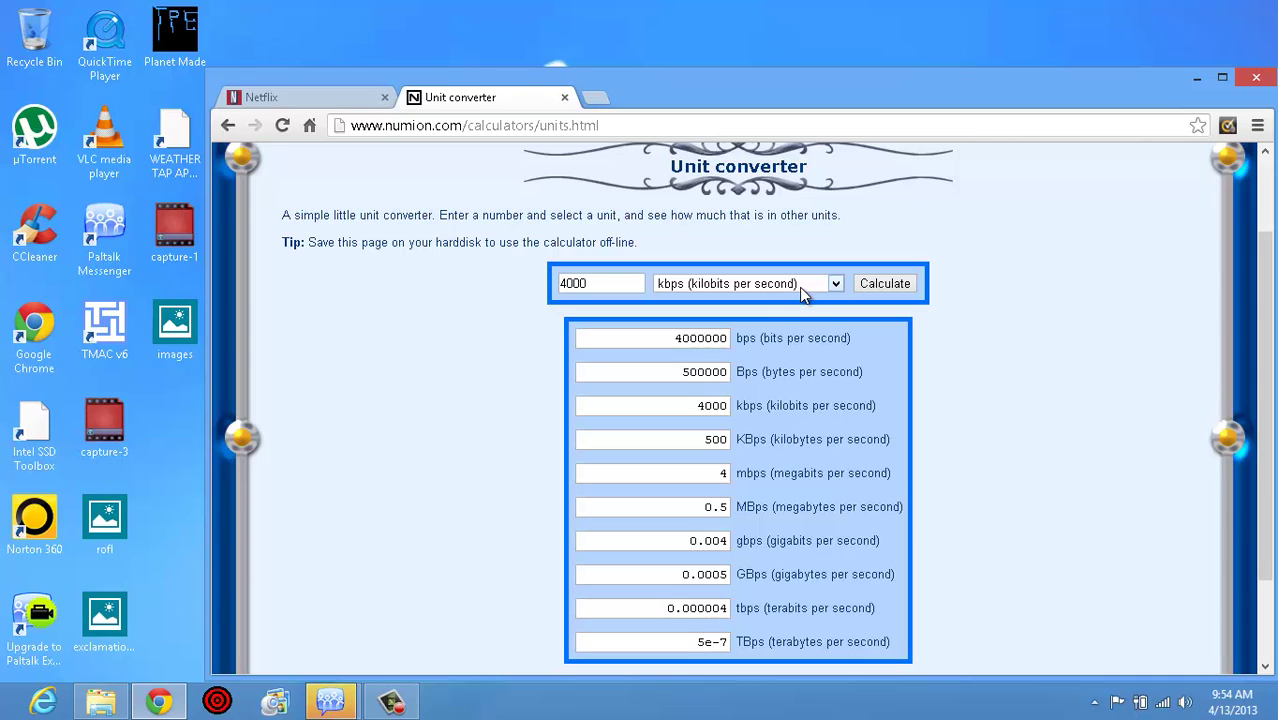
{"action": "left_click", "coordinate": [622, 283]}
{"action": "key", "text": "BackSpace"}
{"action": "key", "text": "BackSpace"}
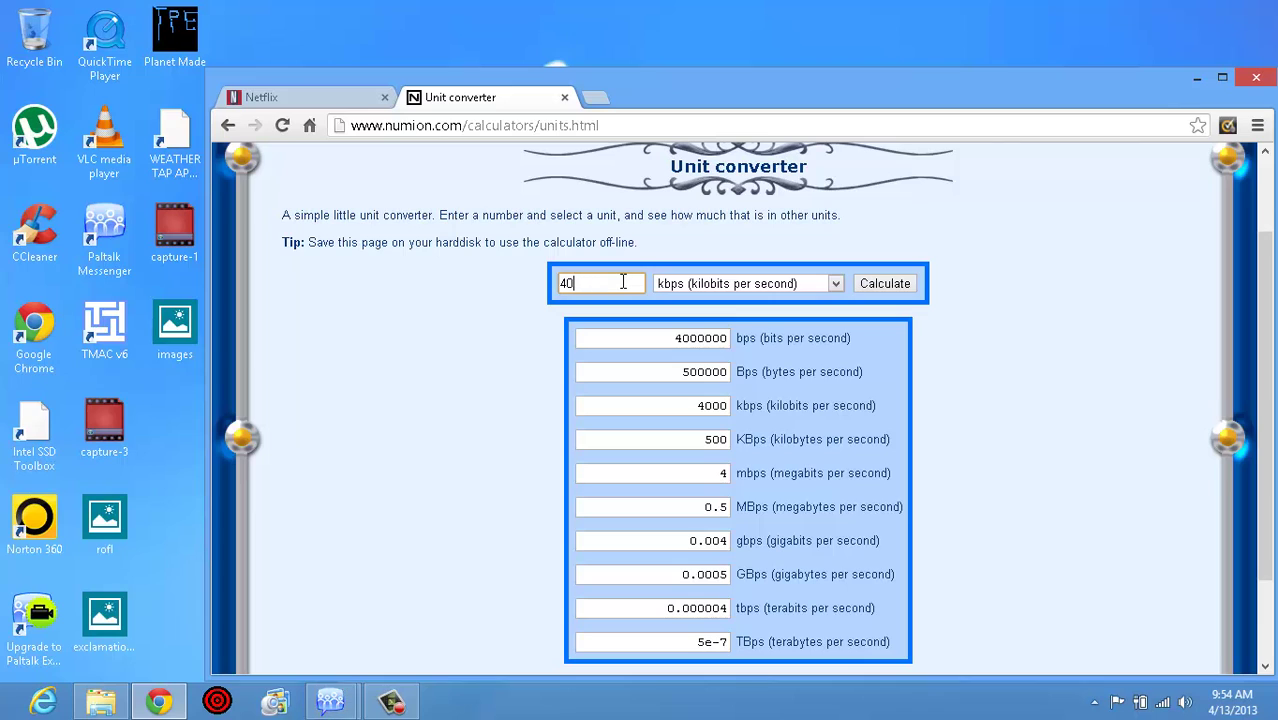
{"action": "type", "text": "24"}
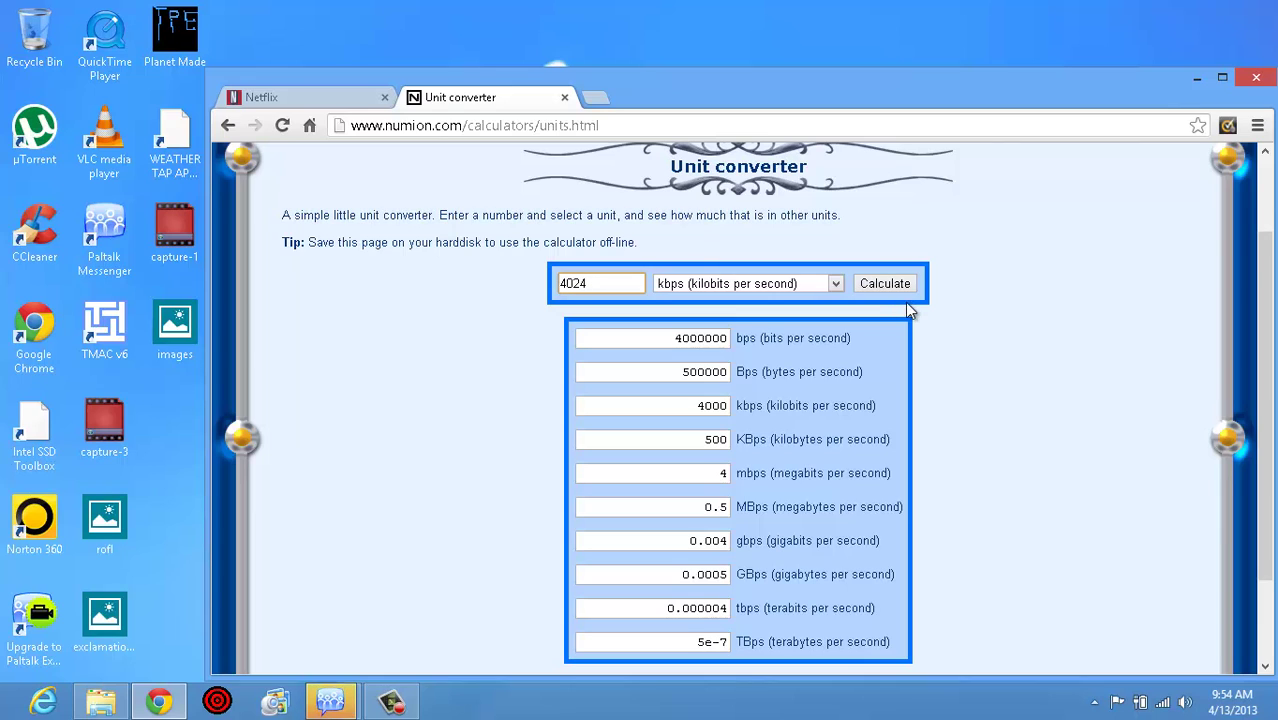
{"action": "left_click", "coordinate": [888, 287]}
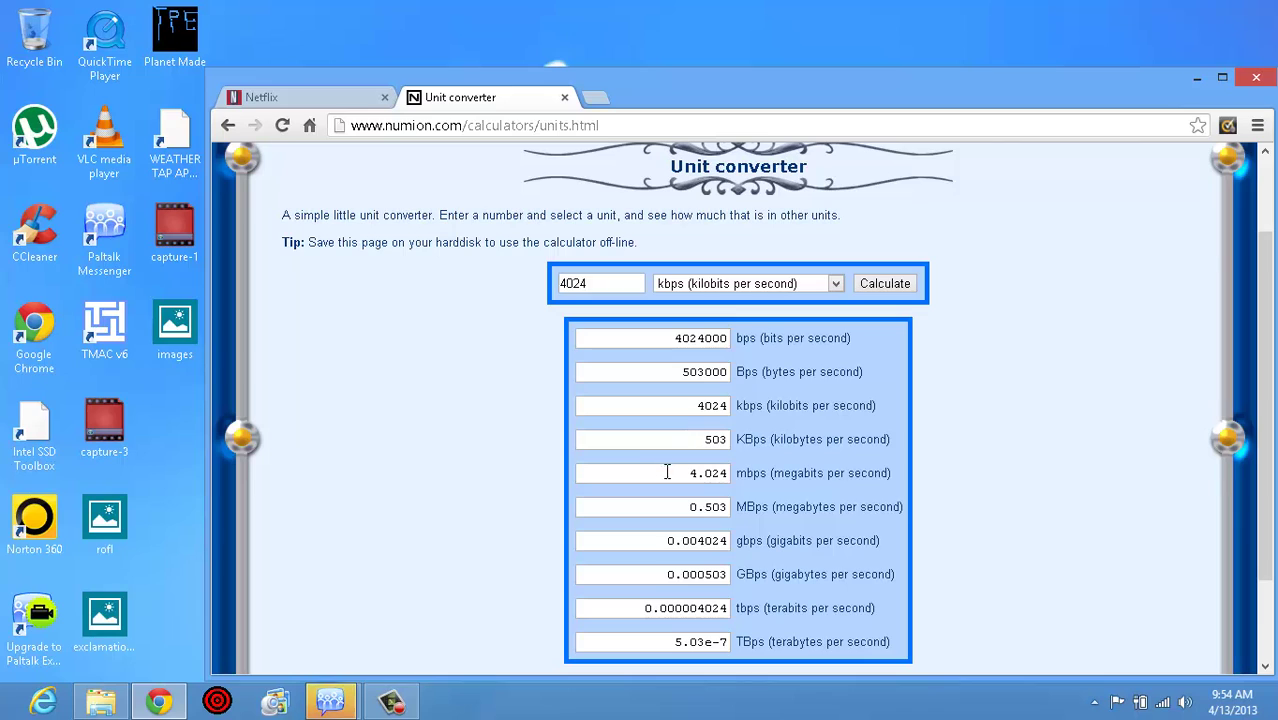
Examine the mbps result and compare the megabits per second and megabytes per second labels
{"action": "left_click_drag", "start_coordinate": [667, 472], "coordinate": [745, 472]}
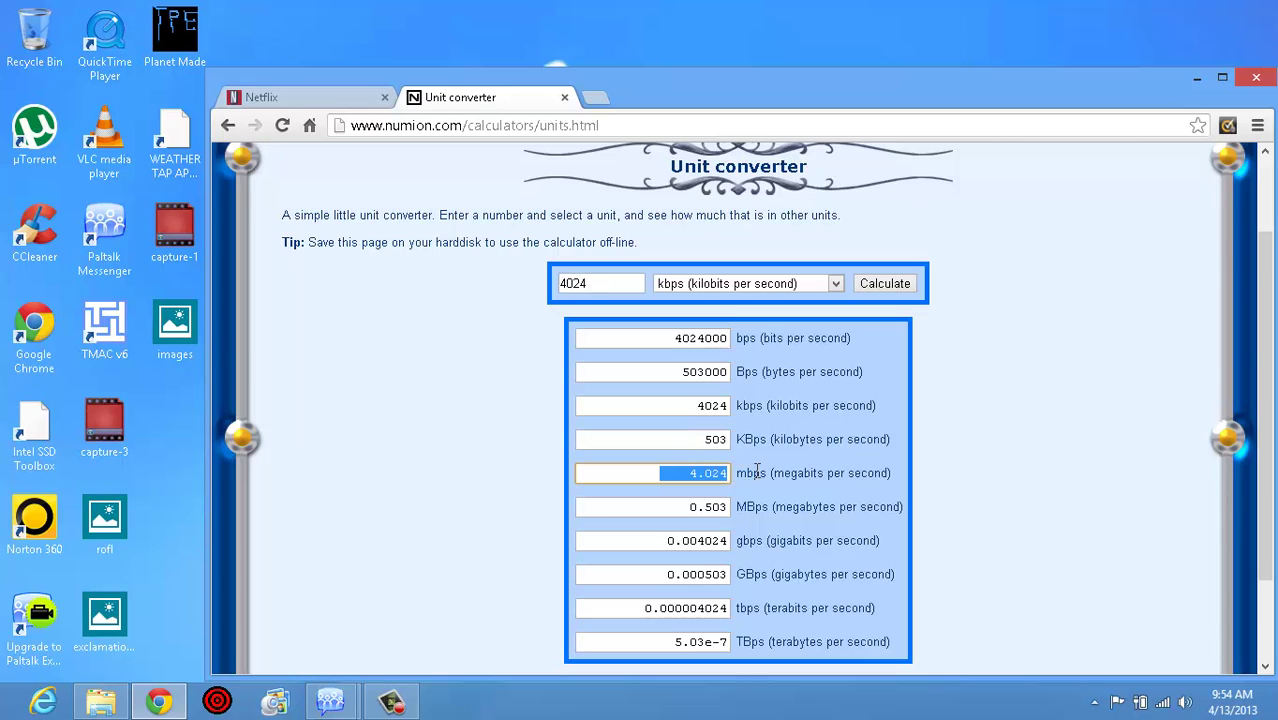
{"action": "left_click", "coordinate": [654, 474]}
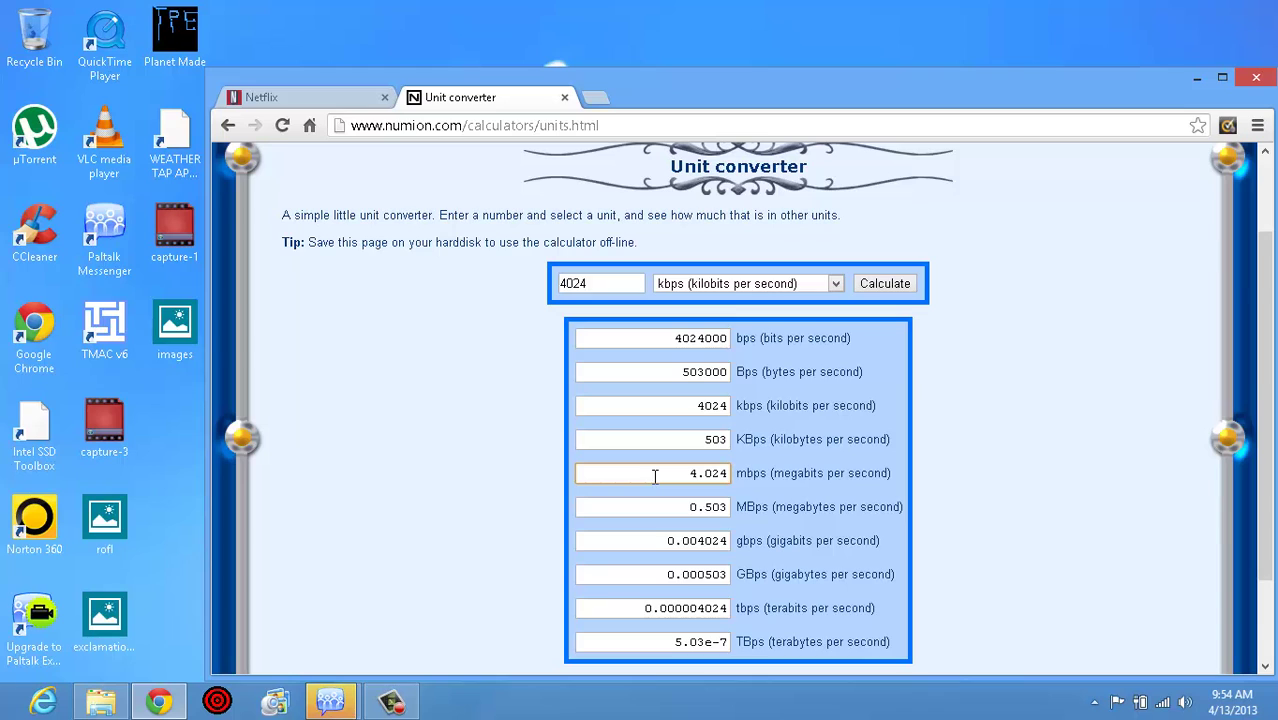
{"action": "left_click_drag", "start_coordinate": [736, 507], "coordinate": [918, 640]}
{"action": "left_click", "coordinate": [858, 505]}
{"action": "left_click_drag", "start_coordinate": [775, 507], "coordinate": [838, 510]}
{"action": "left_click", "coordinate": [830, 507]}
{"action": "left_click_drag", "start_coordinate": [823, 474], "coordinate": [773, 474]}
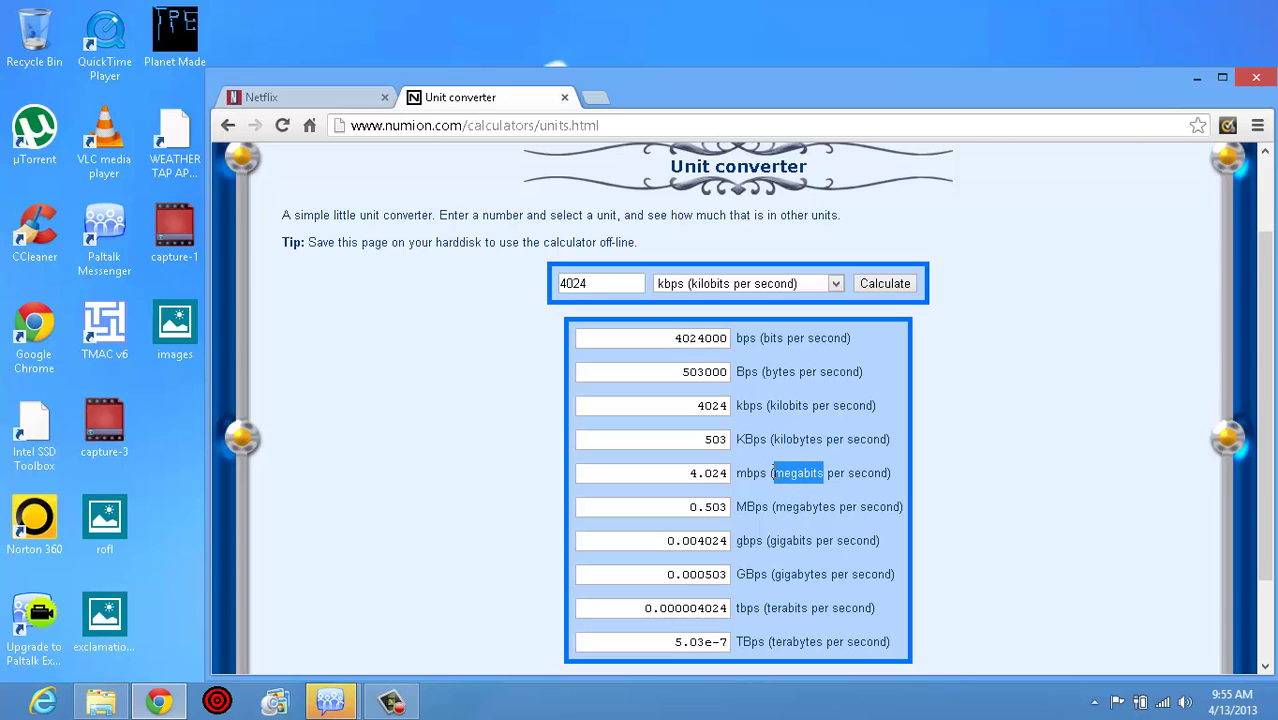
Compare the converted values in the megabits, megabytes and kilobytes per second rows
{"action": "left_click", "coordinate": [683, 475]}
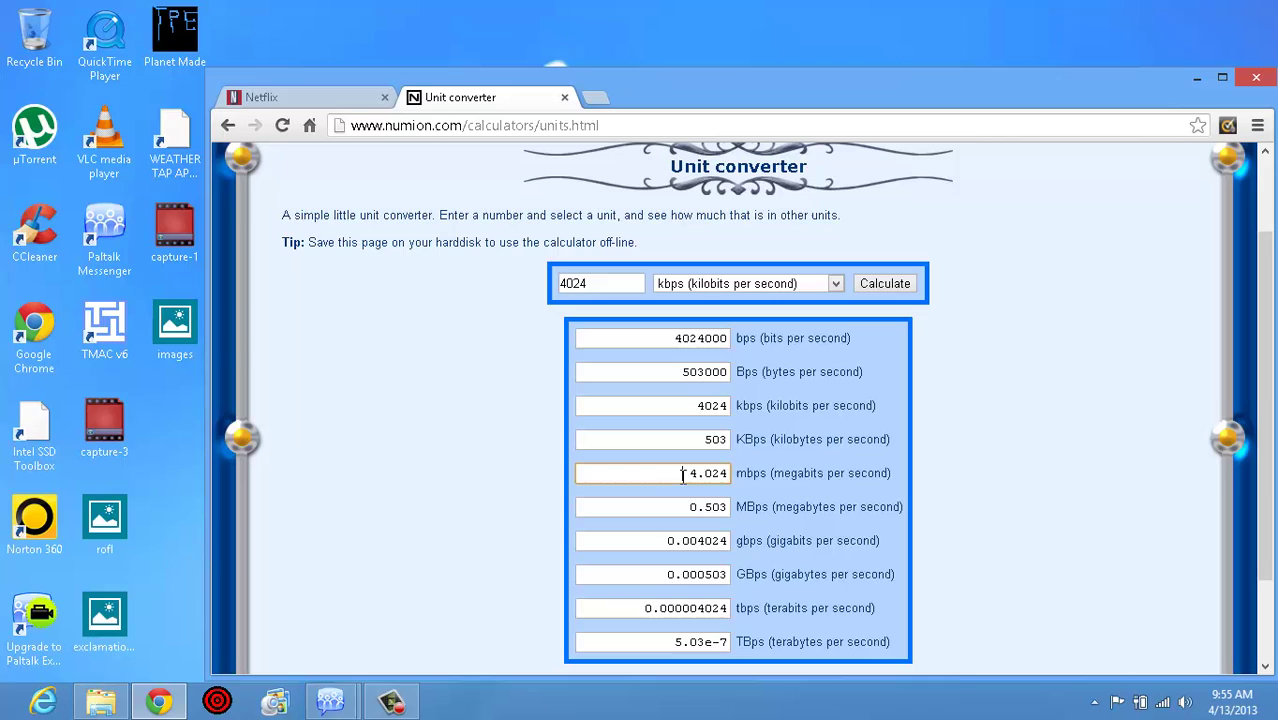
{"action": "left_click_drag", "start_coordinate": [683, 475], "coordinate": [757, 489]}
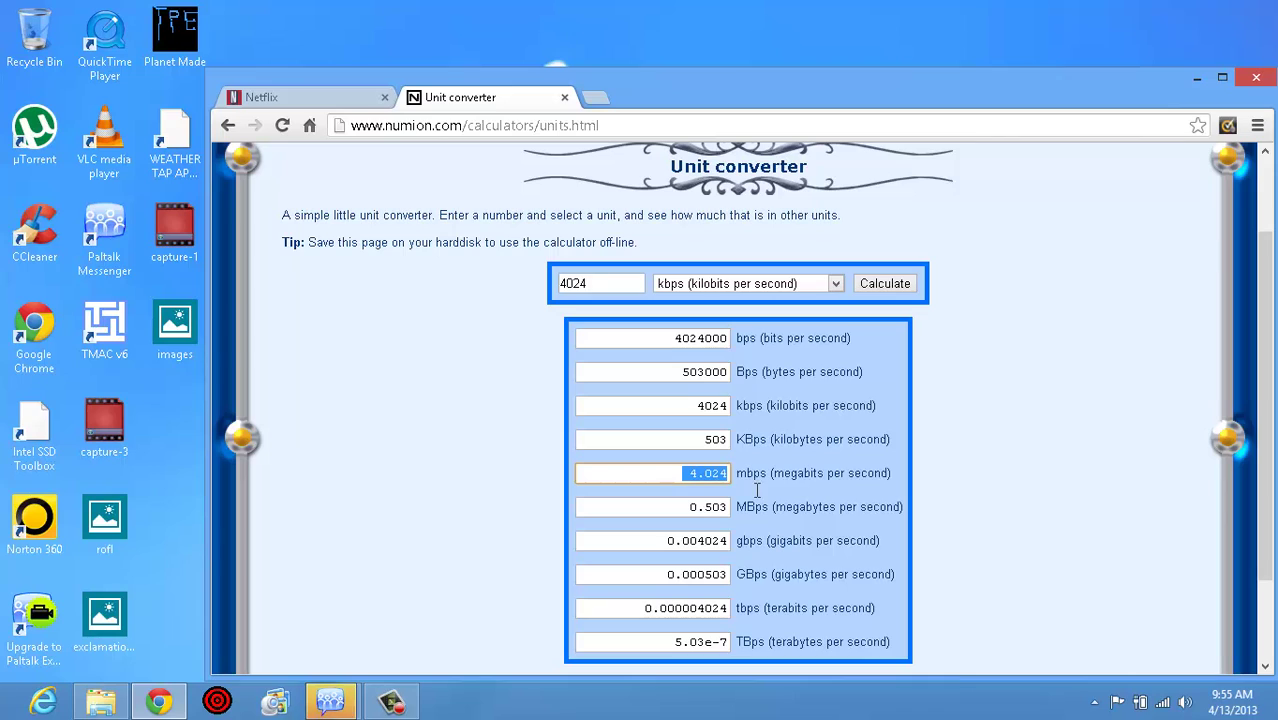
{"action": "left_click", "coordinate": [686, 477]}
{"action": "left_click_drag", "start_coordinate": [686, 477], "coordinate": [745, 476]}
{"action": "left_click", "coordinate": [684, 506]}
{"action": "left_click_drag", "start_coordinate": [684, 506], "coordinate": [763, 512]}
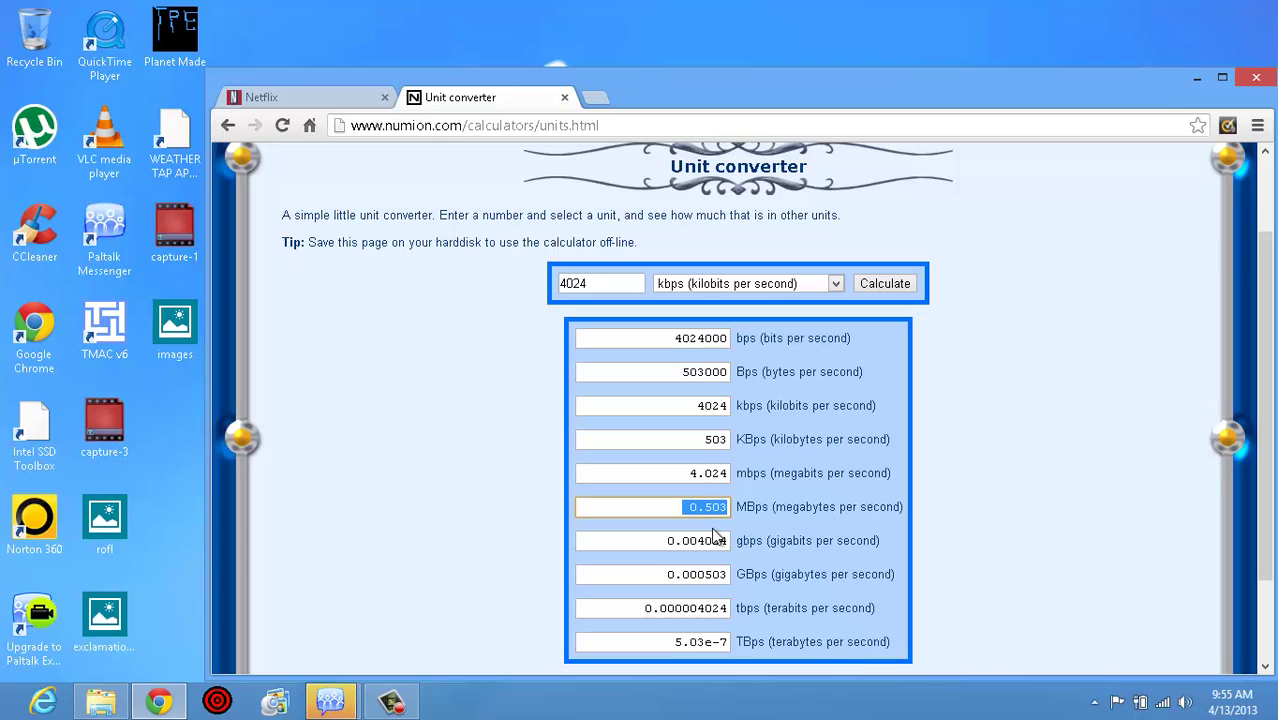
{"action": "double_click", "coordinate": [713, 441]}
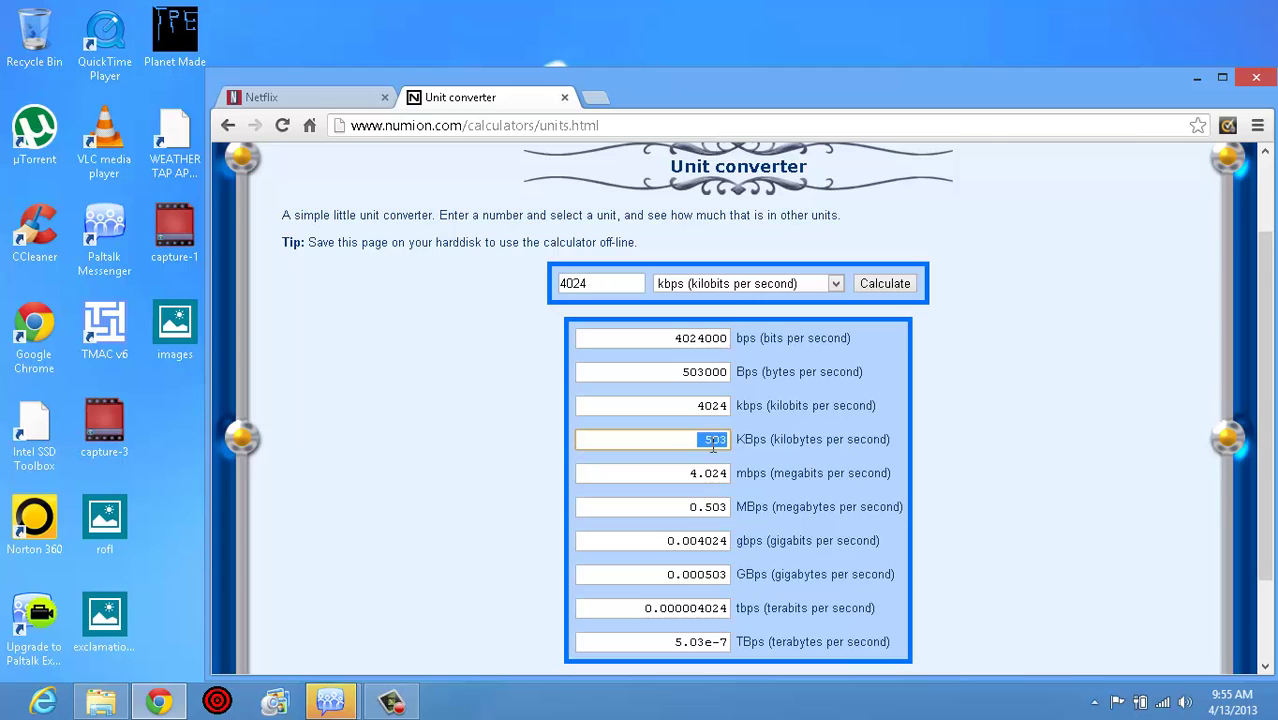
Switch to the Netflix page and examine the playing and buffering bitrates in the A/V Stats
{"action": "left_click", "coordinate": [359, 103]}
{"action": "mouse_move", "coordinate": [385, 322]}
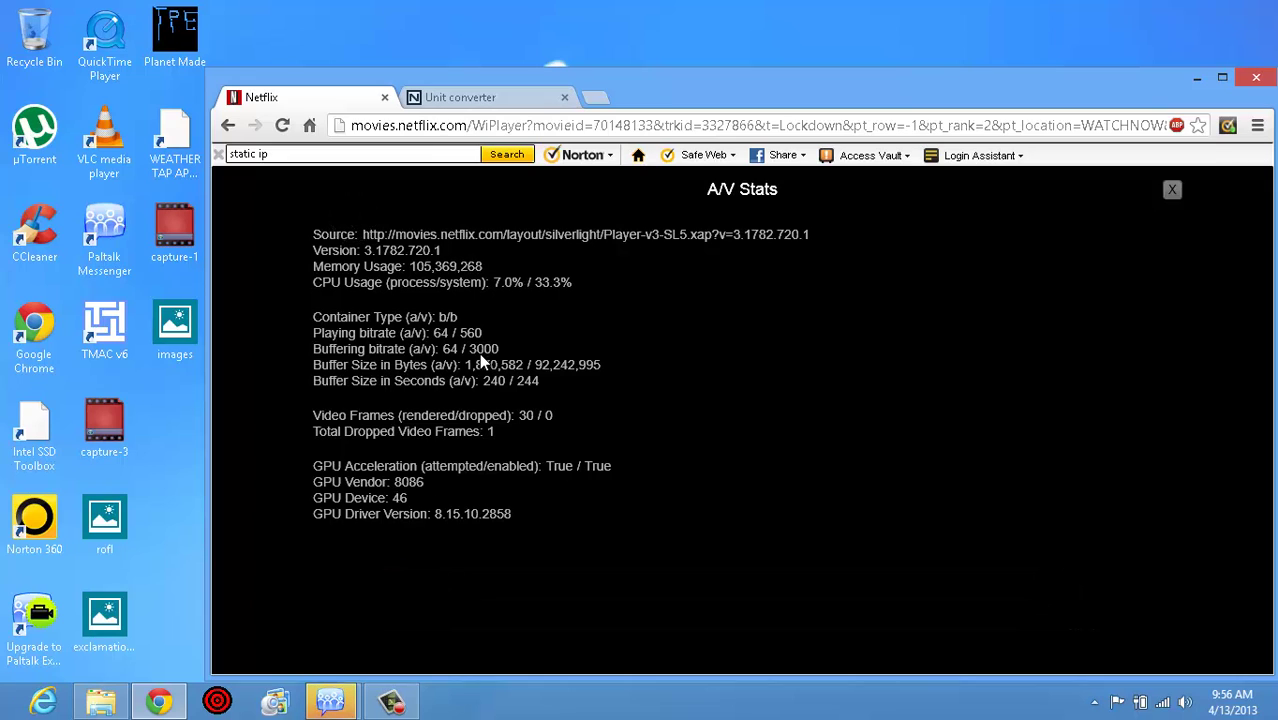
{"action": "mouse_move", "coordinate": [477, 362]}
{"action": "mouse_move", "coordinate": [475, 428]}
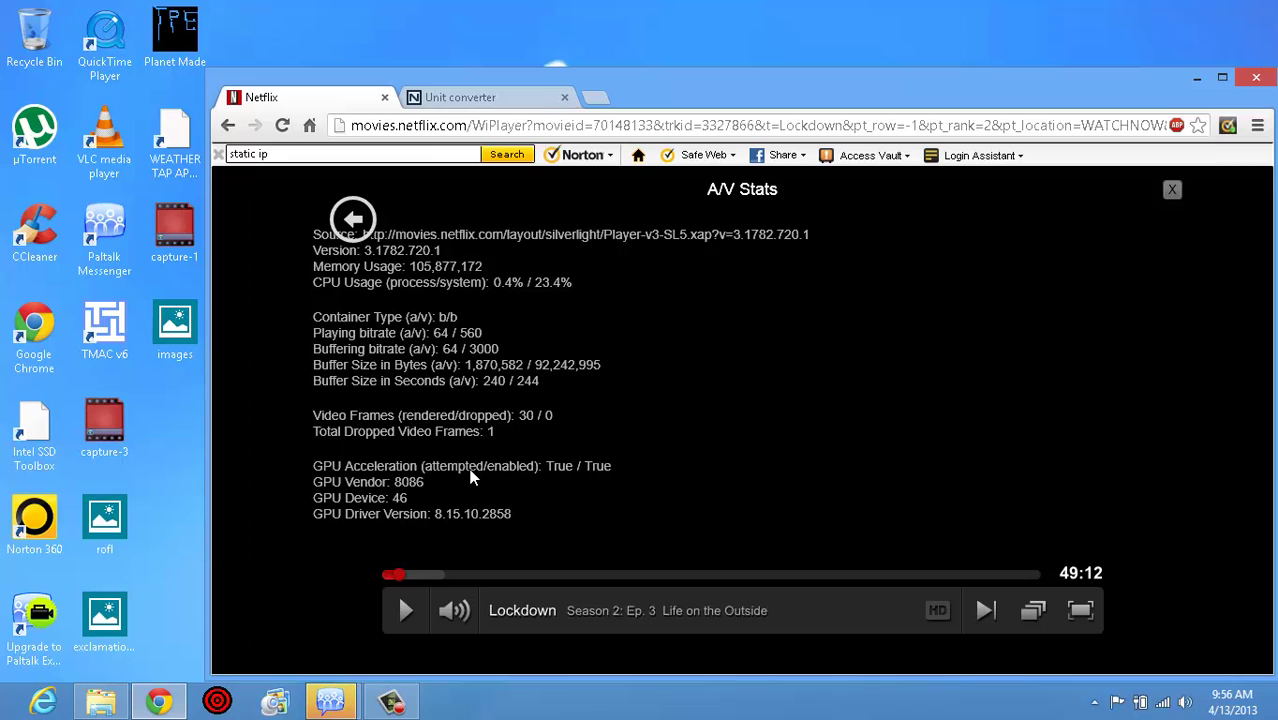
Enable manual selection in Netflix's Stream Manager, apply the 3000 buffering rate and close the dialog
{"action": "key", "text": "ctrl+shift+alt+s"}
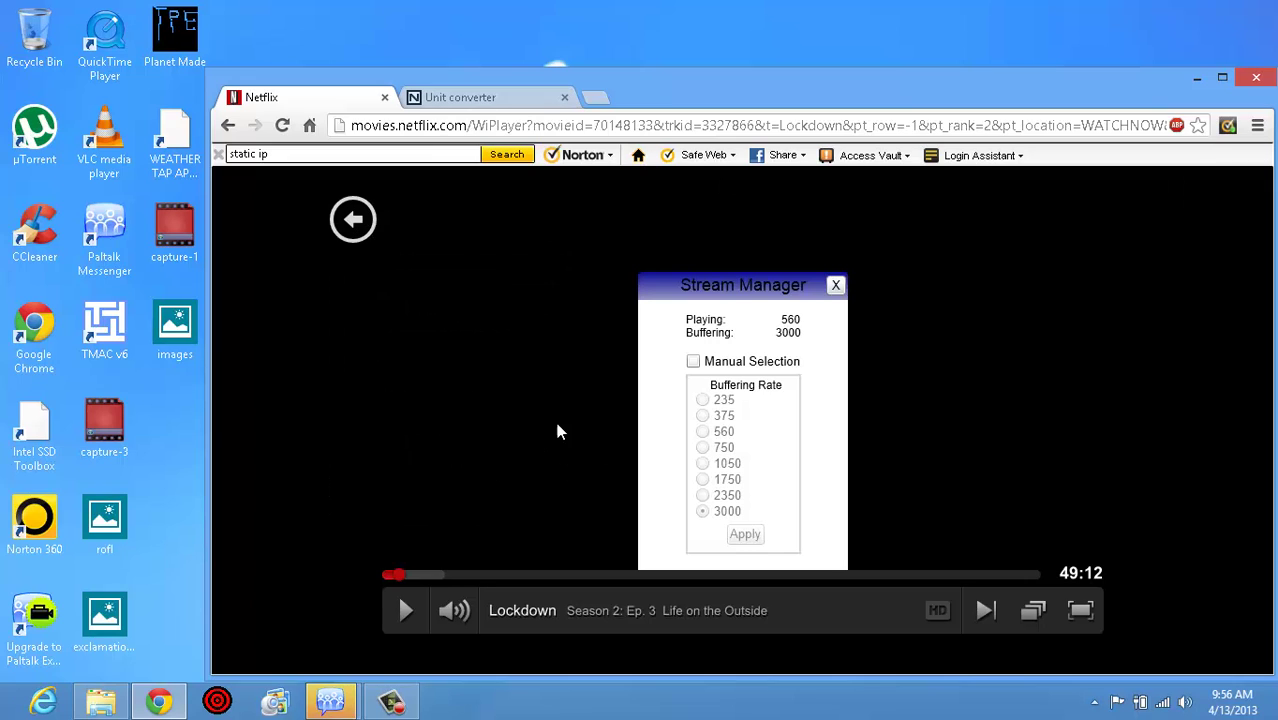
{"action": "left_click", "coordinate": [694, 362]}
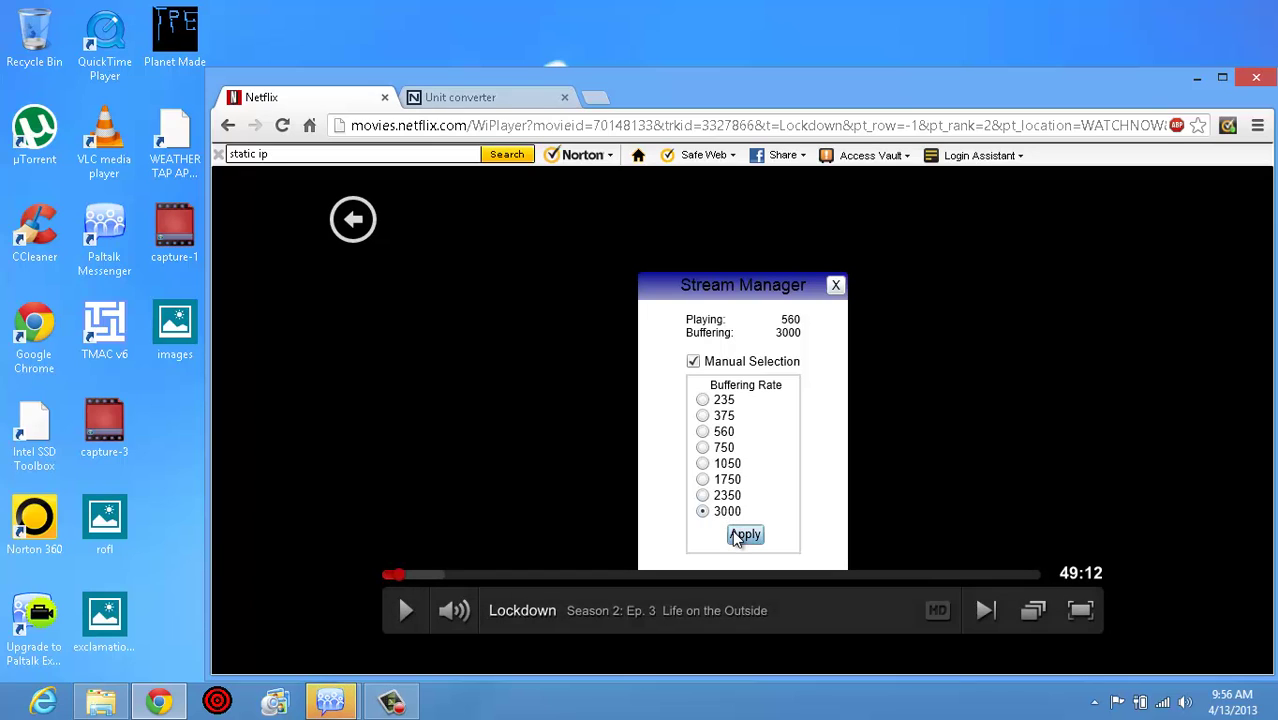
{"action": "left_click", "coordinate": [738, 537]}
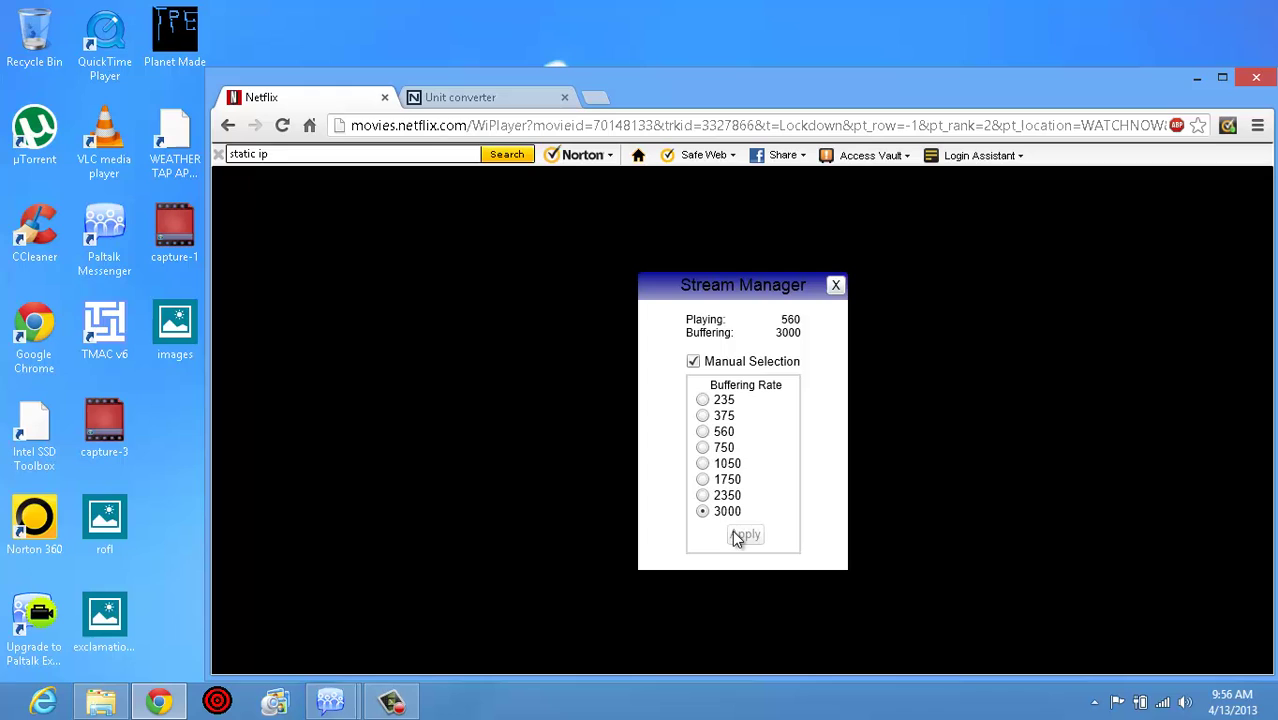
{"action": "left_click", "coordinate": [836, 286]}
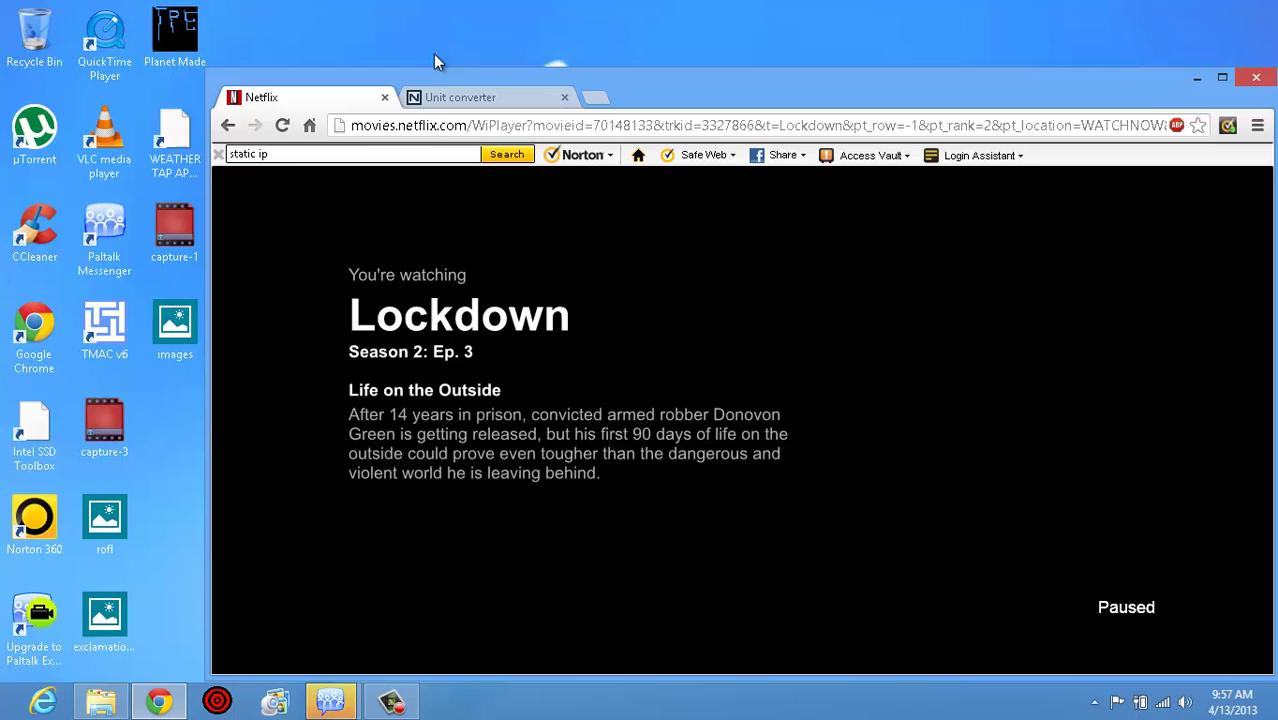
Return to the unit converter, minimize the chat window, and compare the kilobits, megabits and megabytes per second rows
{"action": "left_click", "coordinate": [436, 96]}
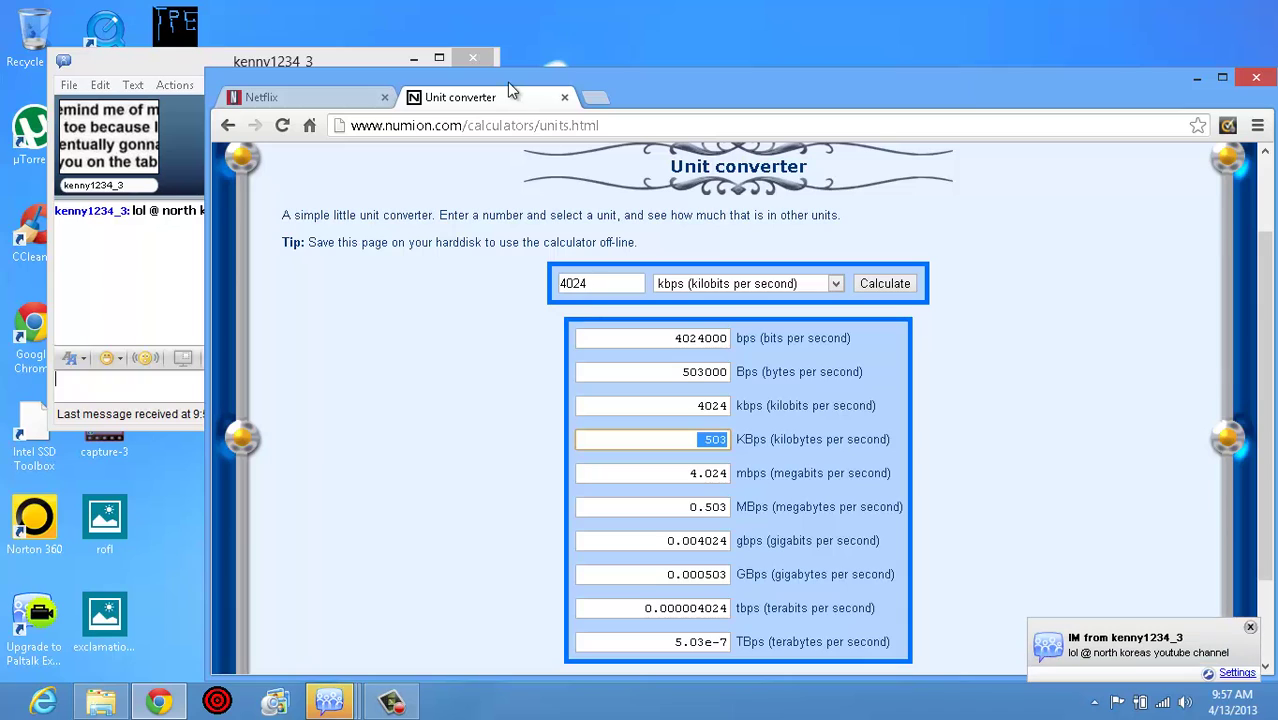
{"action": "left_click", "coordinate": [410, 56]}
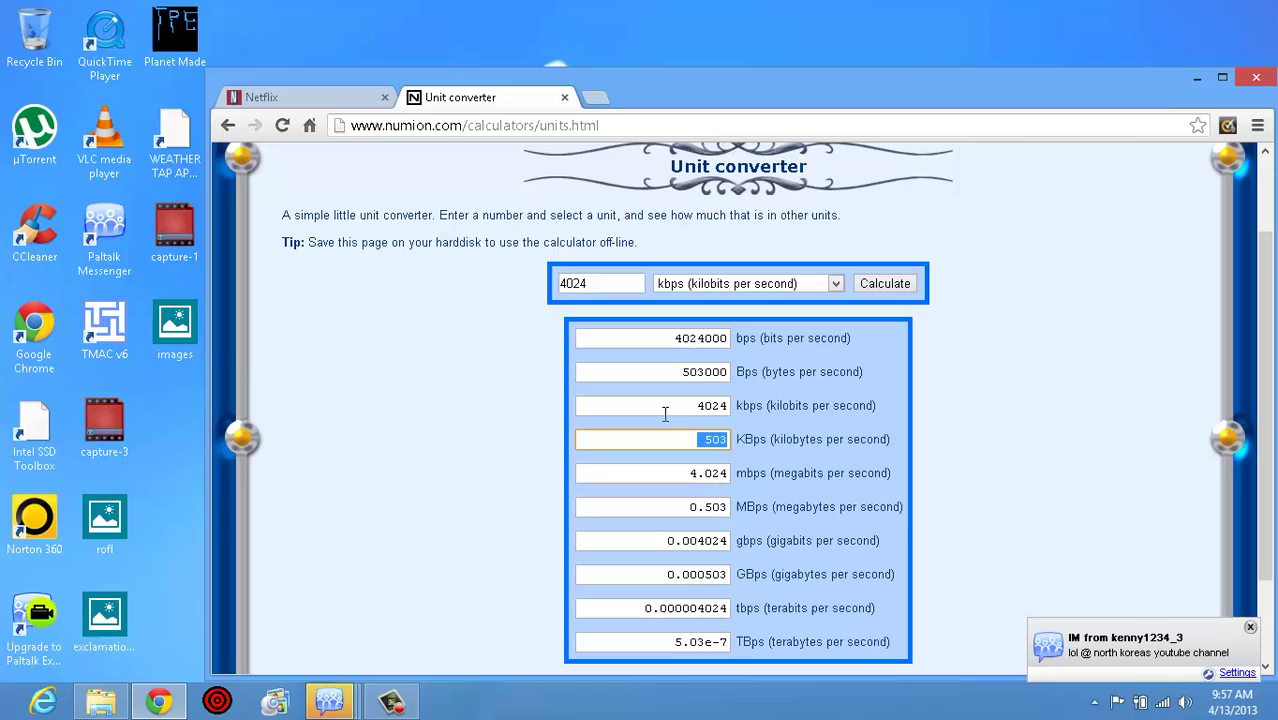
{"action": "left_click", "coordinate": [614, 283]}
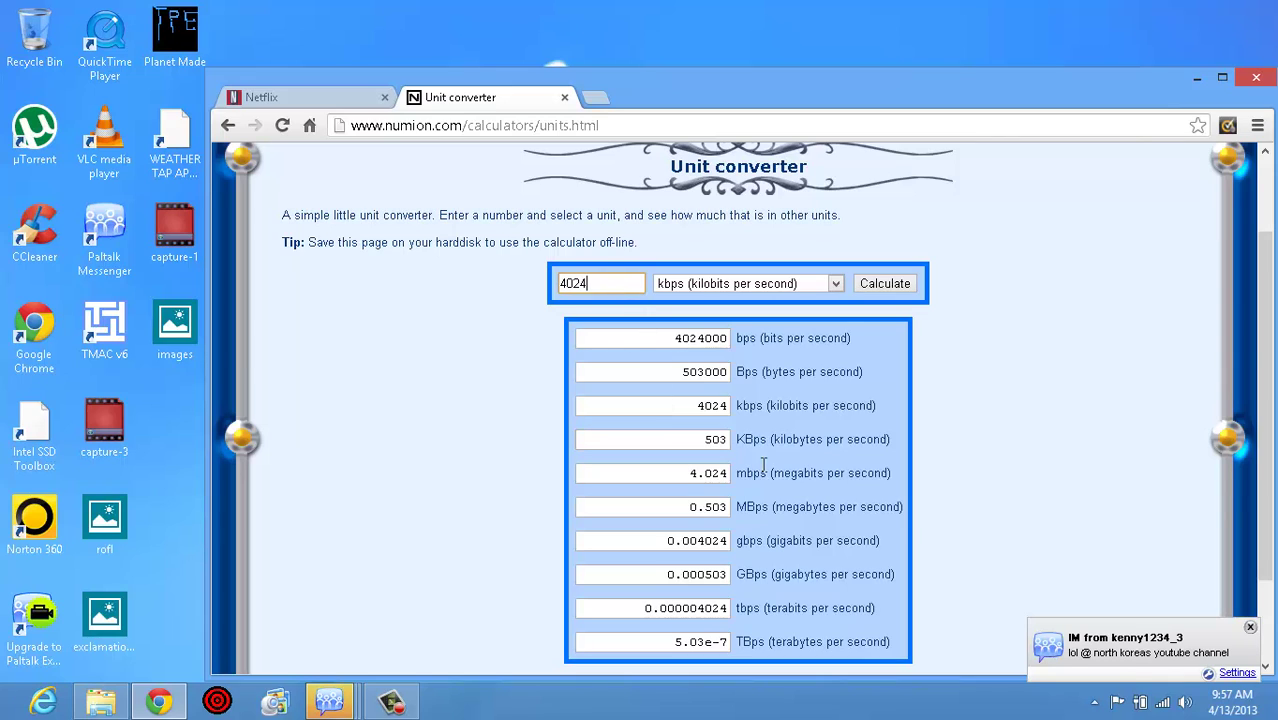
{"action": "left_click_drag", "start_coordinate": [768, 408], "coordinate": [876, 408]}
{"action": "left_click_drag", "start_coordinate": [785, 475], "coordinate": [890, 475]}
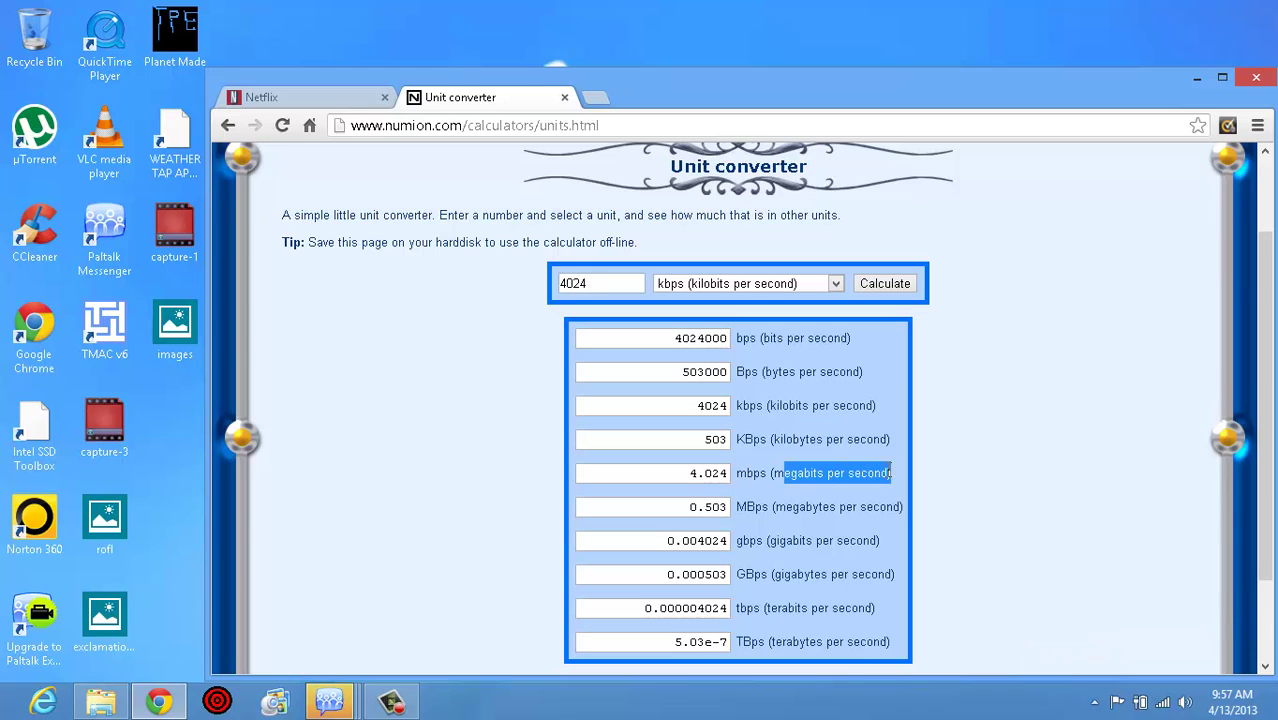
{"action": "left_click_drag", "start_coordinate": [771, 507], "coordinate": [902, 507]}
{"action": "left_click", "coordinate": [862, 503]}
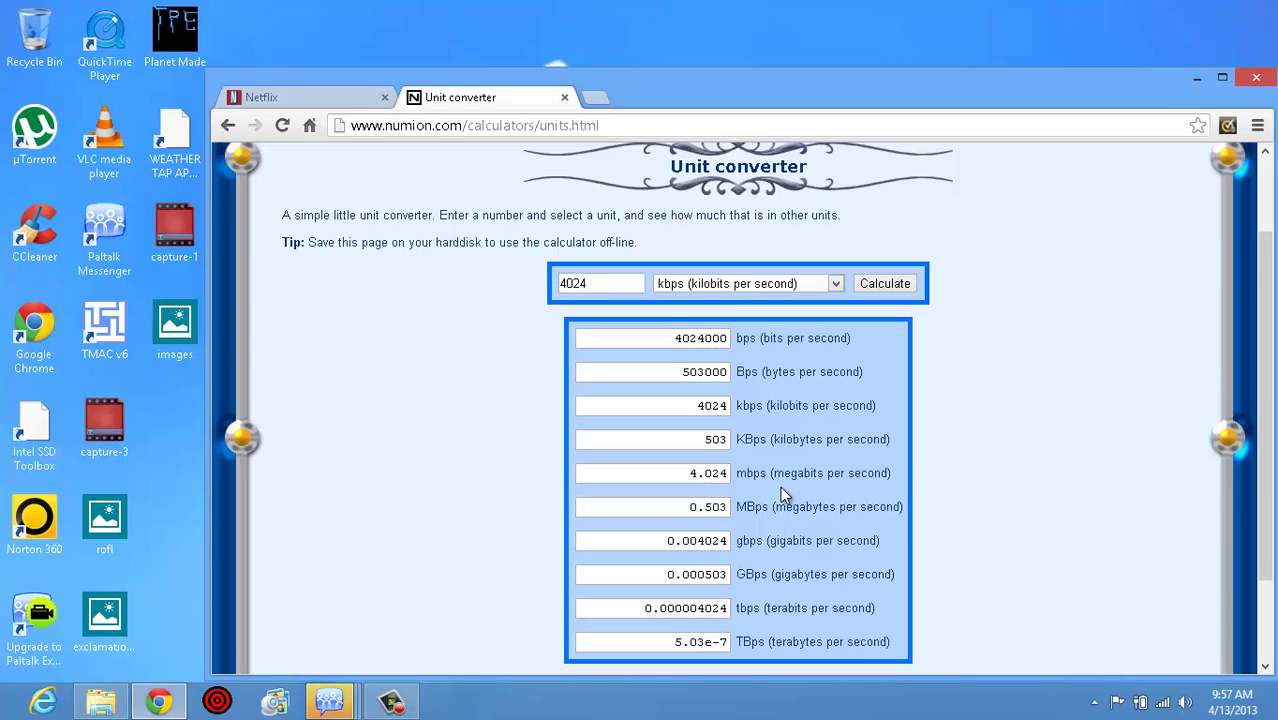
{"action": "left_click_drag", "start_coordinate": [776, 473], "coordinate": [899, 460]}
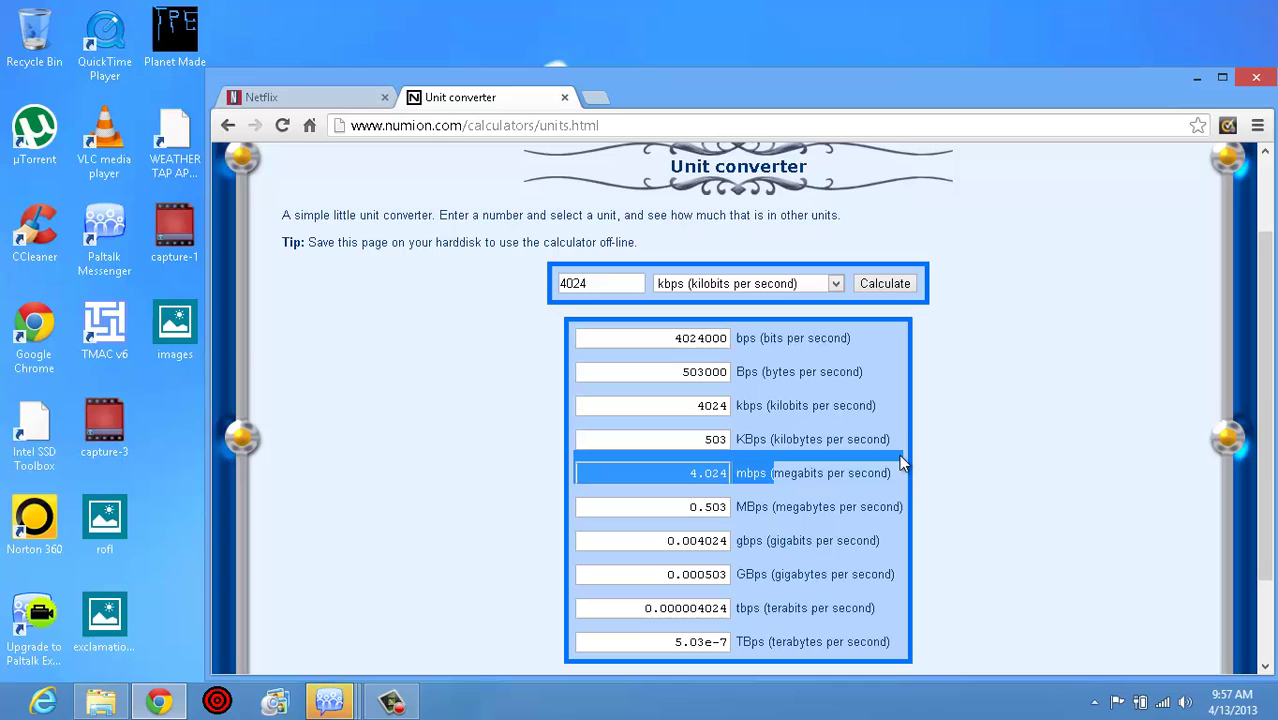
{"action": "left_click", "coordinate": [782, 508]}
{"action": "left_click", "coordinate": [670, 472]}
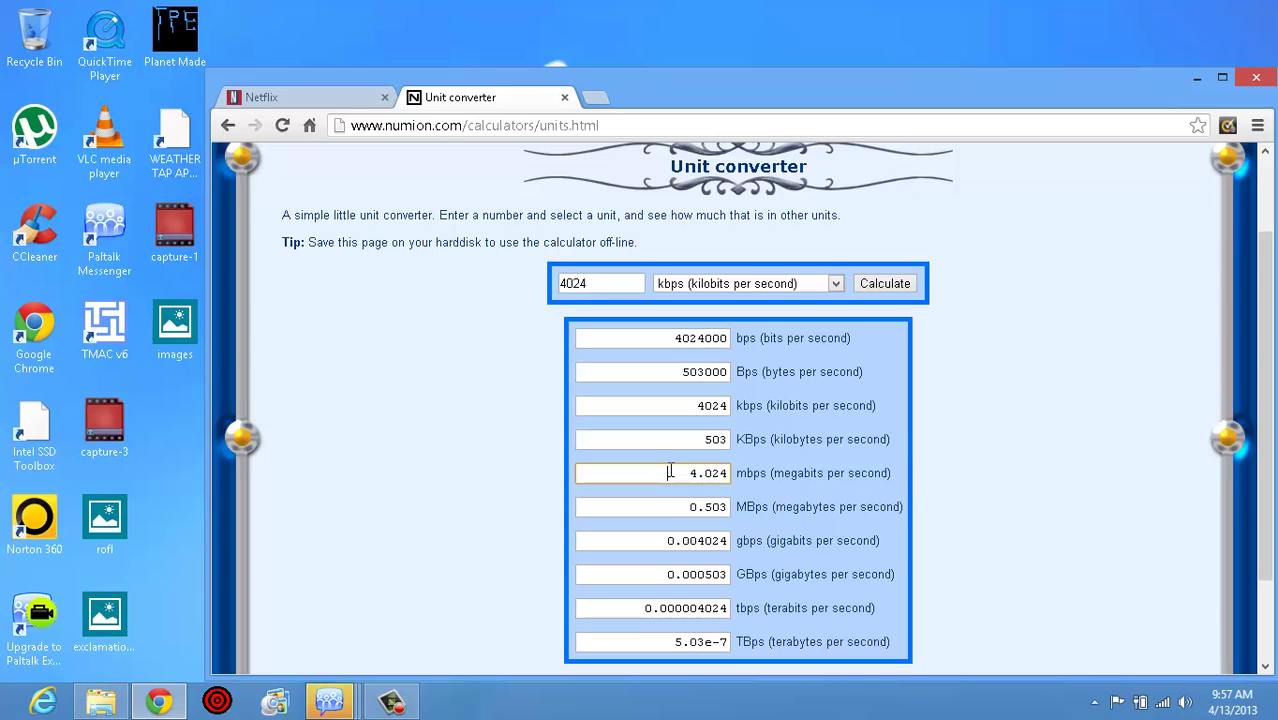
{"action": "left_click", "coordinate": [818, 479]}
Go back to Netflix and reapply the 3000 buffering rate through manual selection in the Stream Manager, closing it when done
{"action": "left_click", "coordinate": [350, 87]}
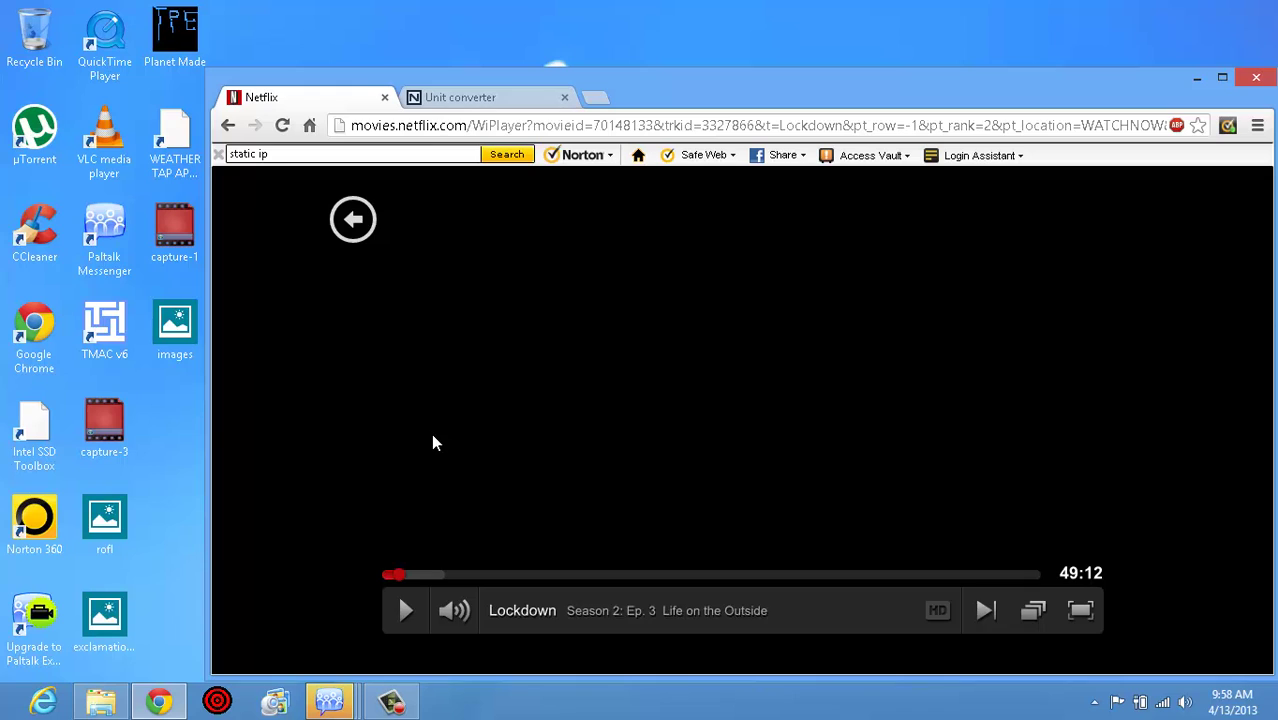
{"action": "key", "text": "ctrl+alt+shift+s"}
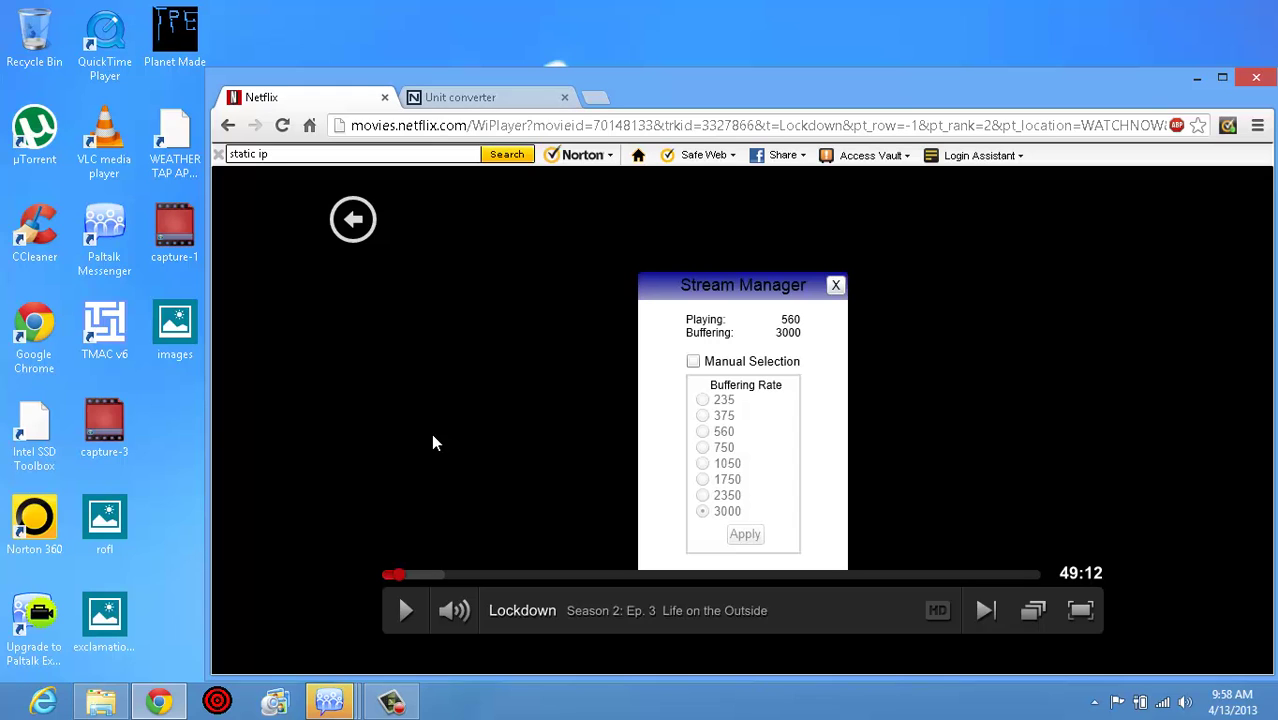
{"action": "left_click", "coordinate": [695, 365]}
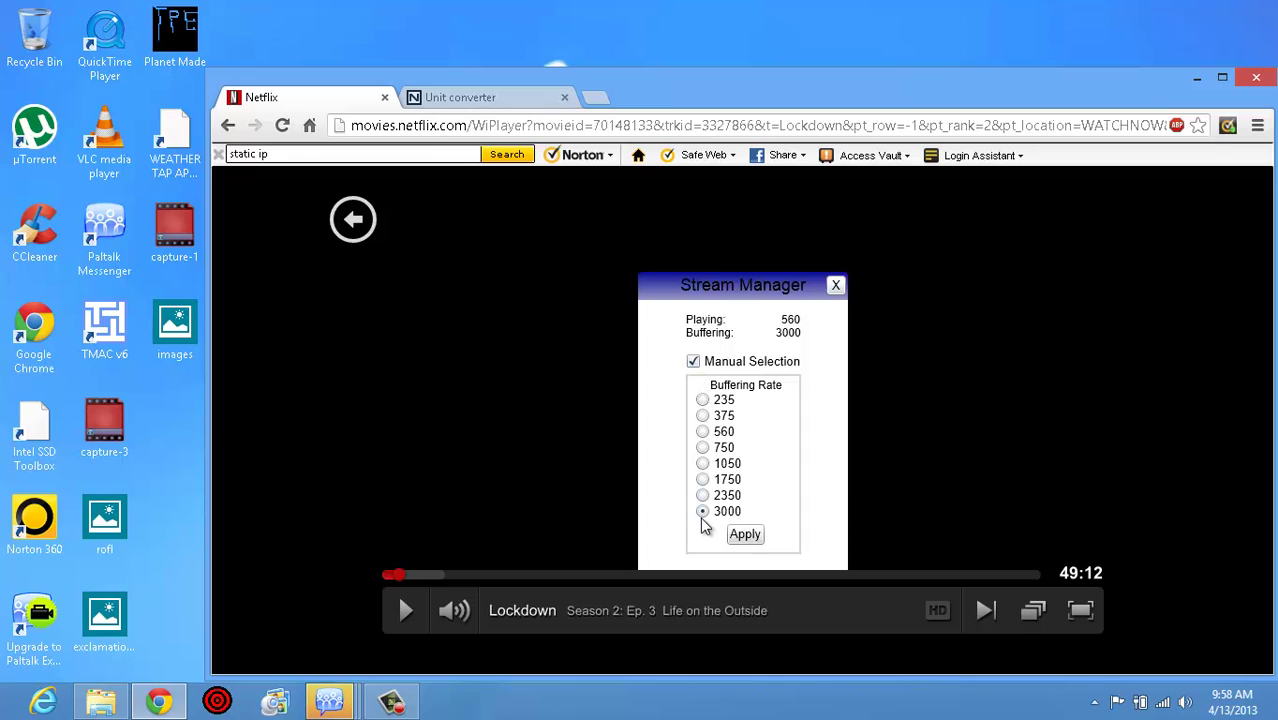
{"action": "left_click", "coordinate": [744, 534]}
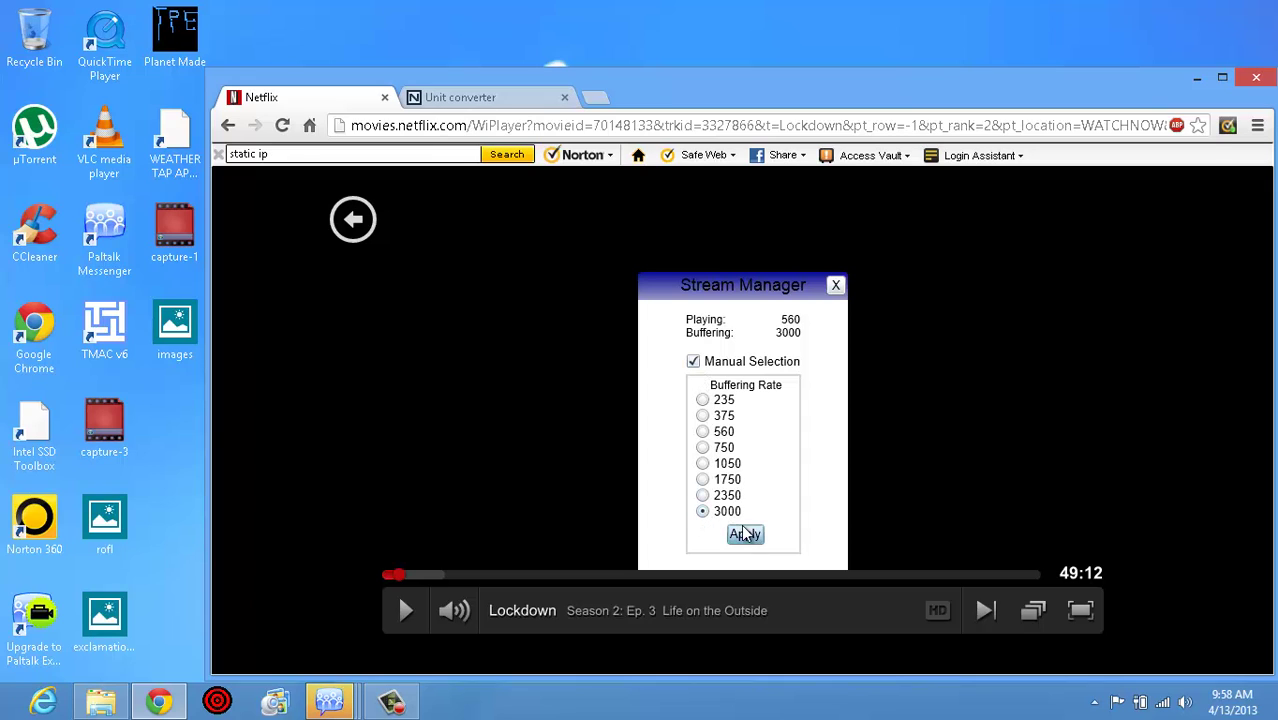
{"action": "left_click", "coordinate": [834, 288]}
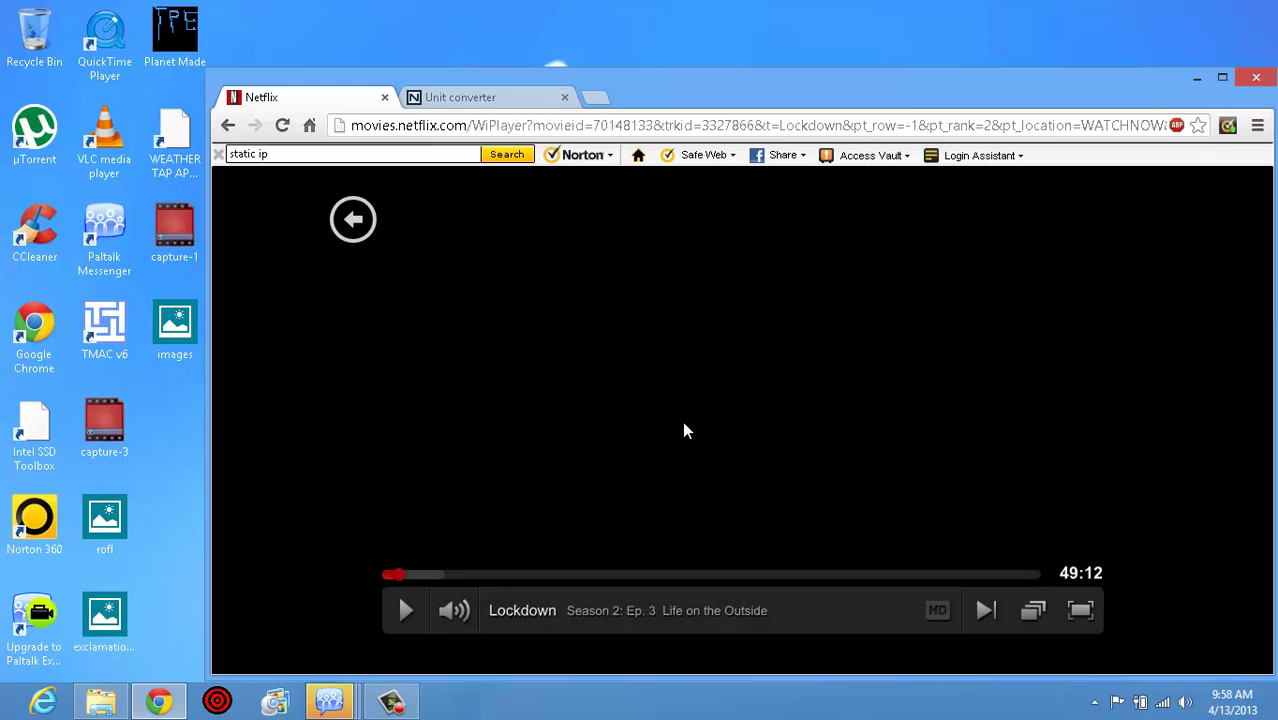
{"action": "mouse_move", "coordinate": [352, 550]}
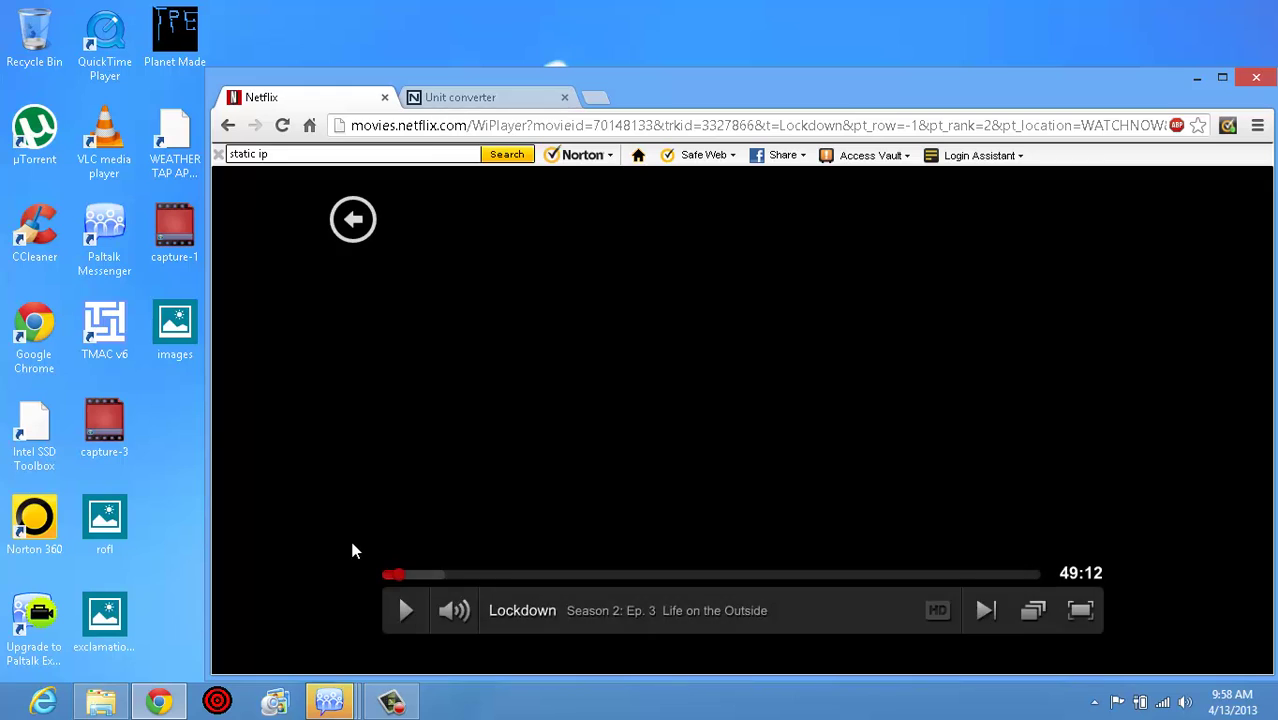
{"action": "left_click", "coordinate": [391, 701]}
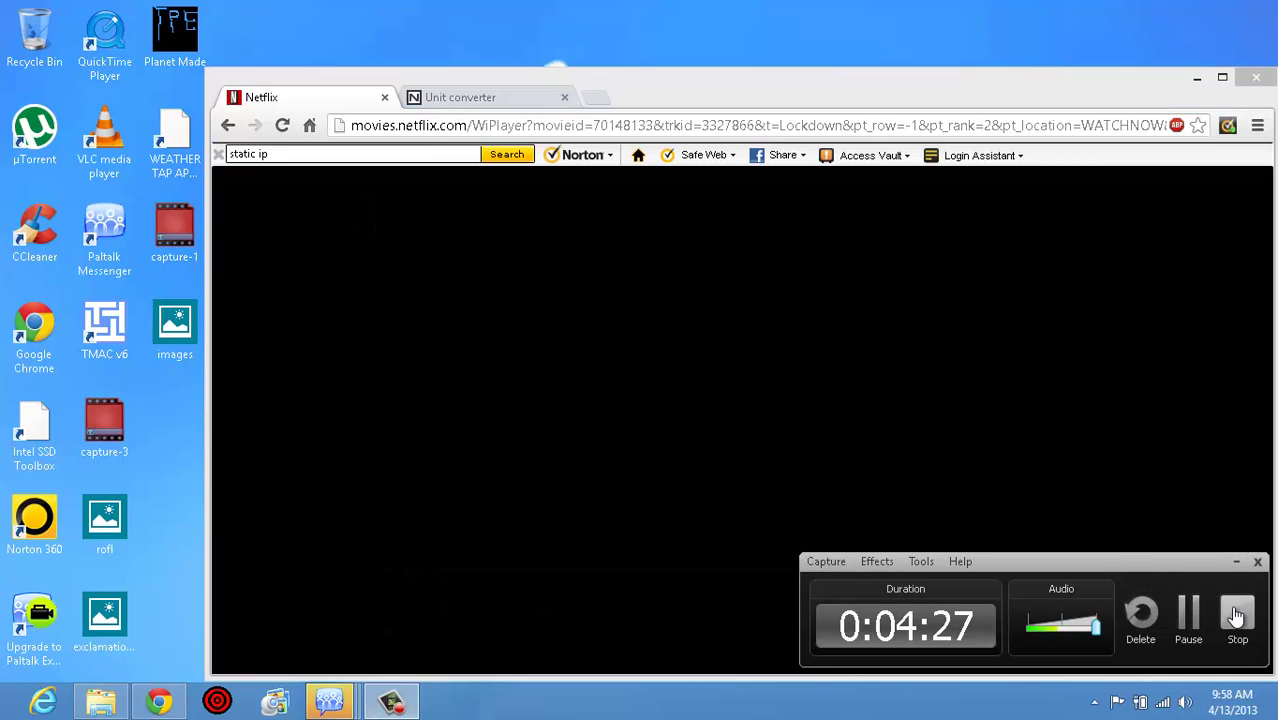